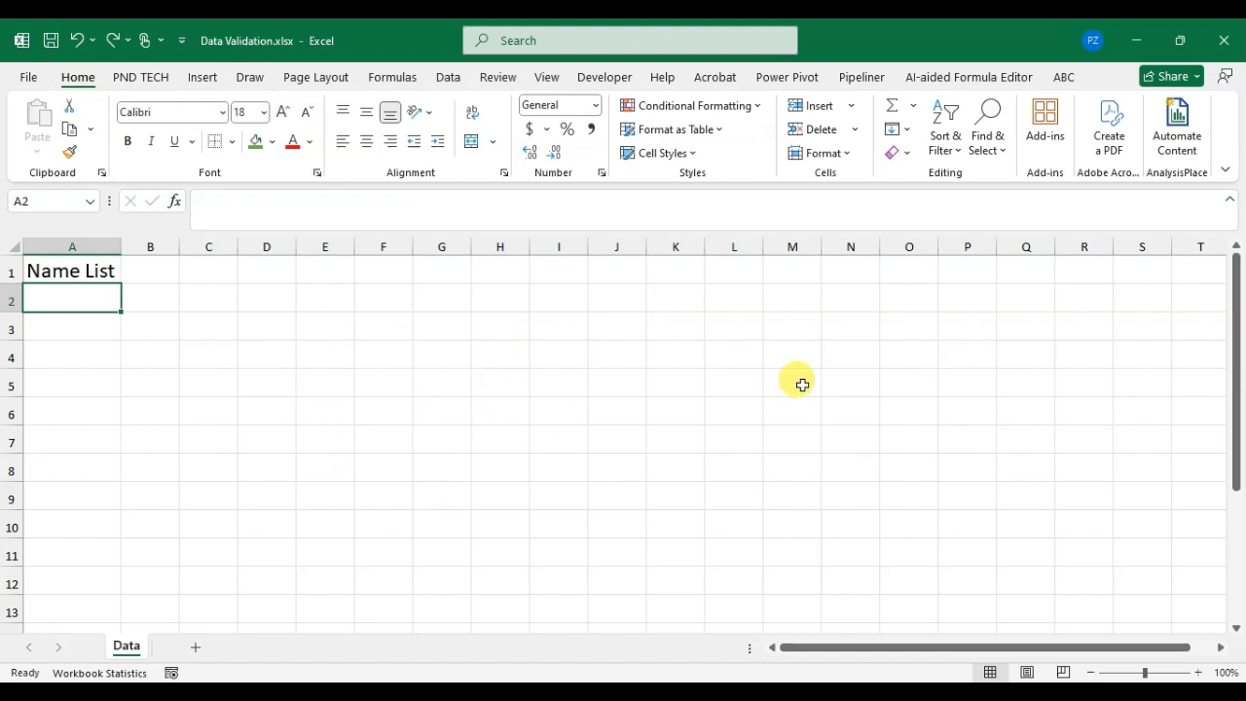
Start a data validation rule for the whole of column A with Custom as the allowed criterion.
{"action": "left_click", "coordinate": [68, 240]}
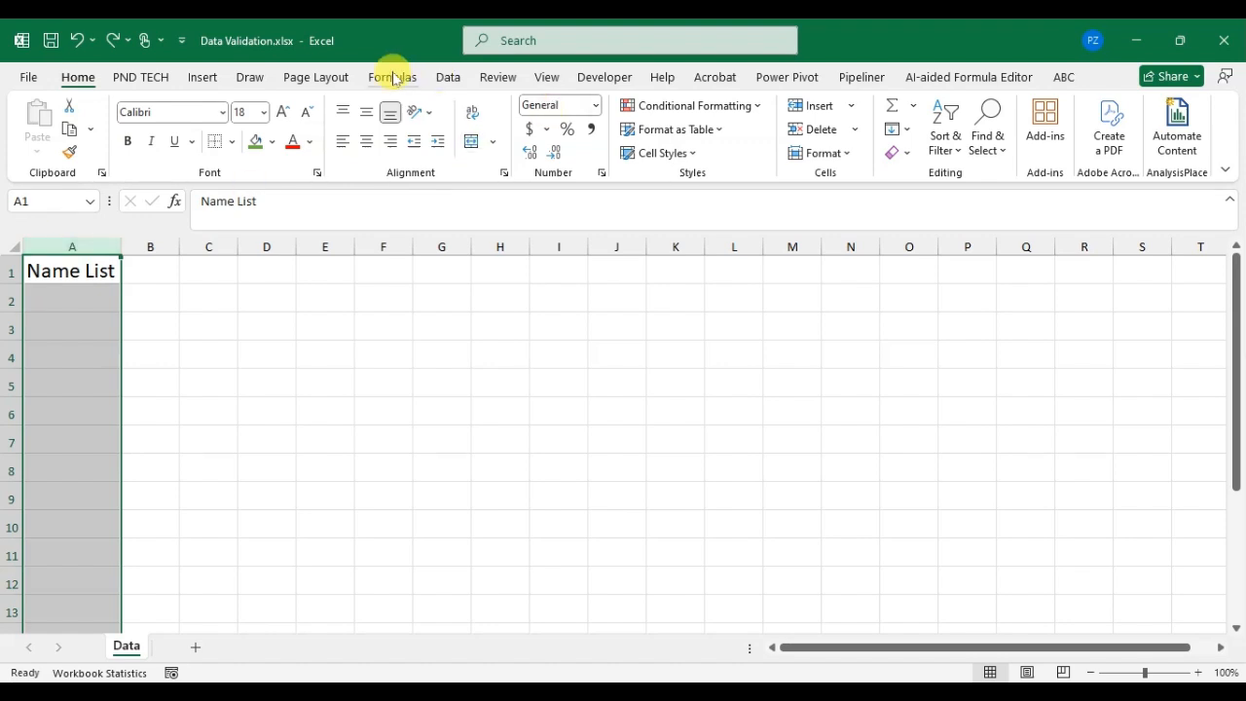
{"action": "left_click", "coordinate": [448, 77]}
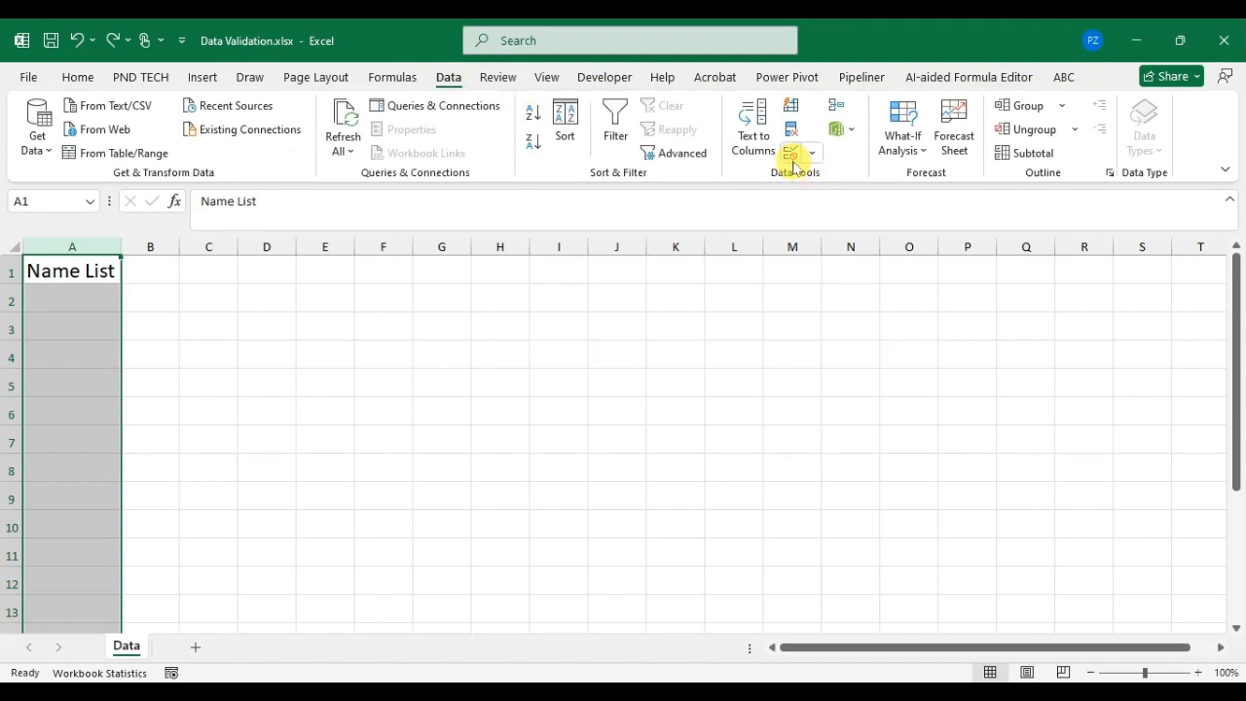
{"action": "left_click", "coordinate": [811, 153]}
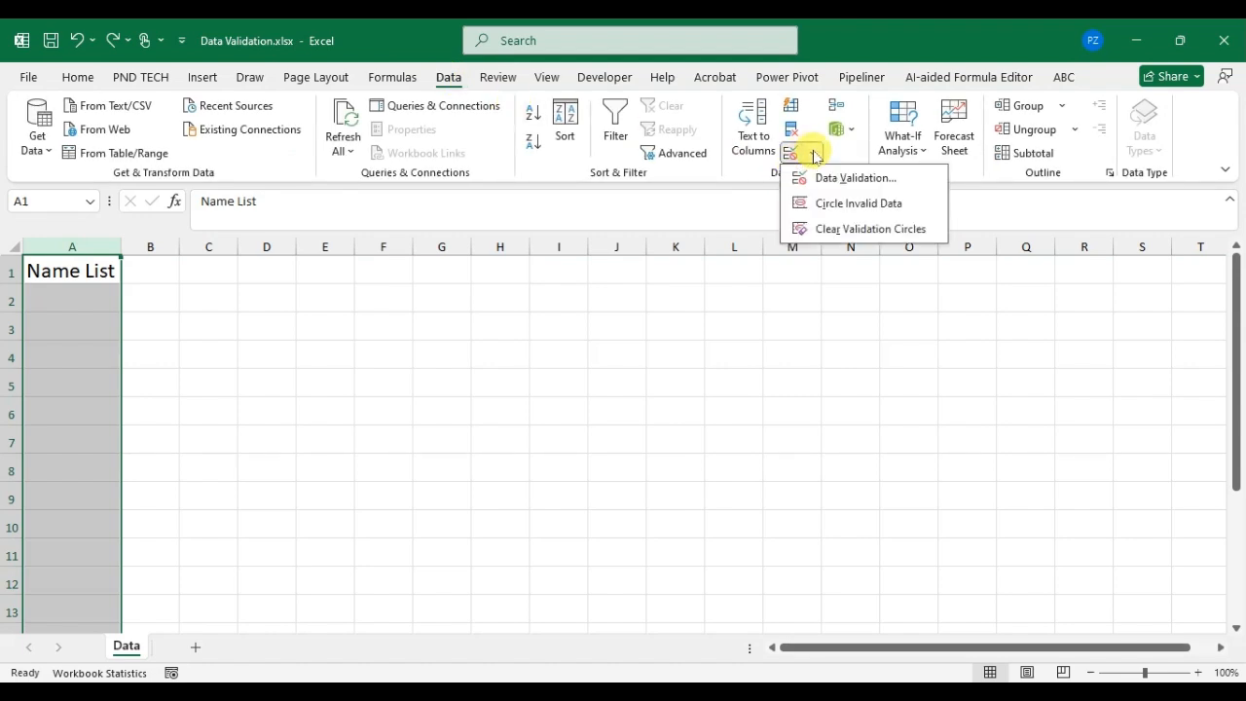
{"action": "left_click", "coordinate": [821, 179]}
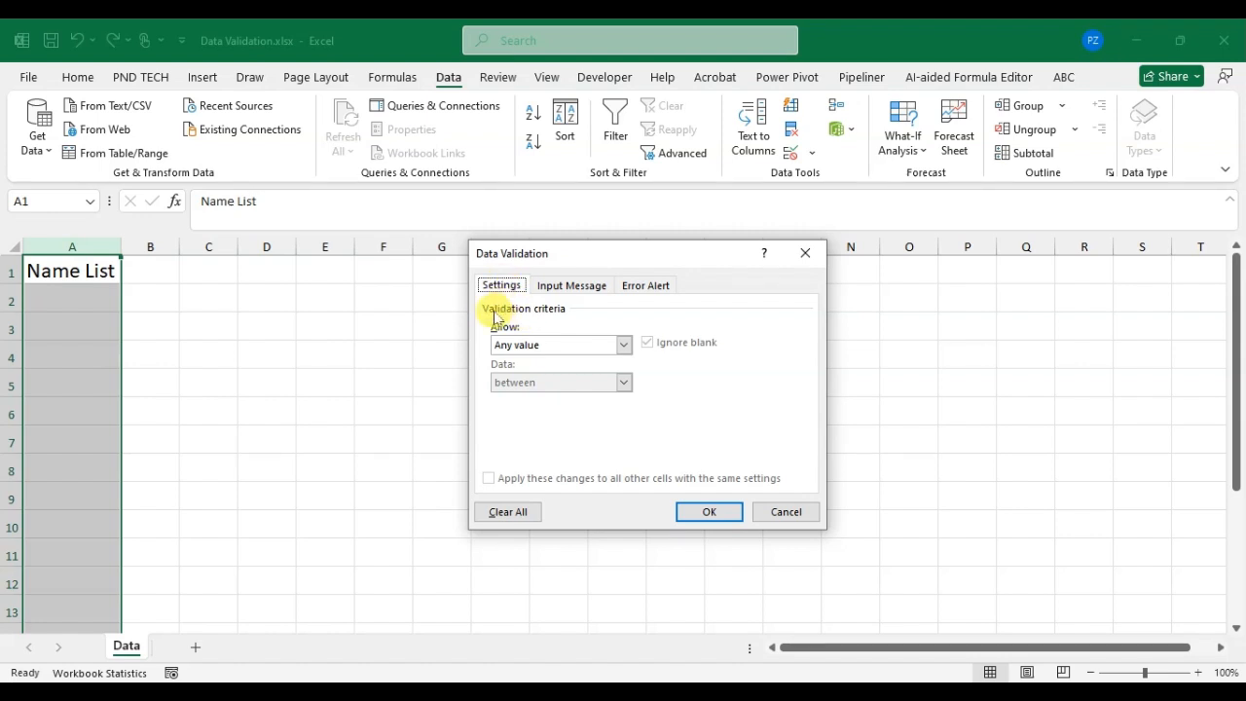
{"action": "left_click", "coordinate": [624, 347]}
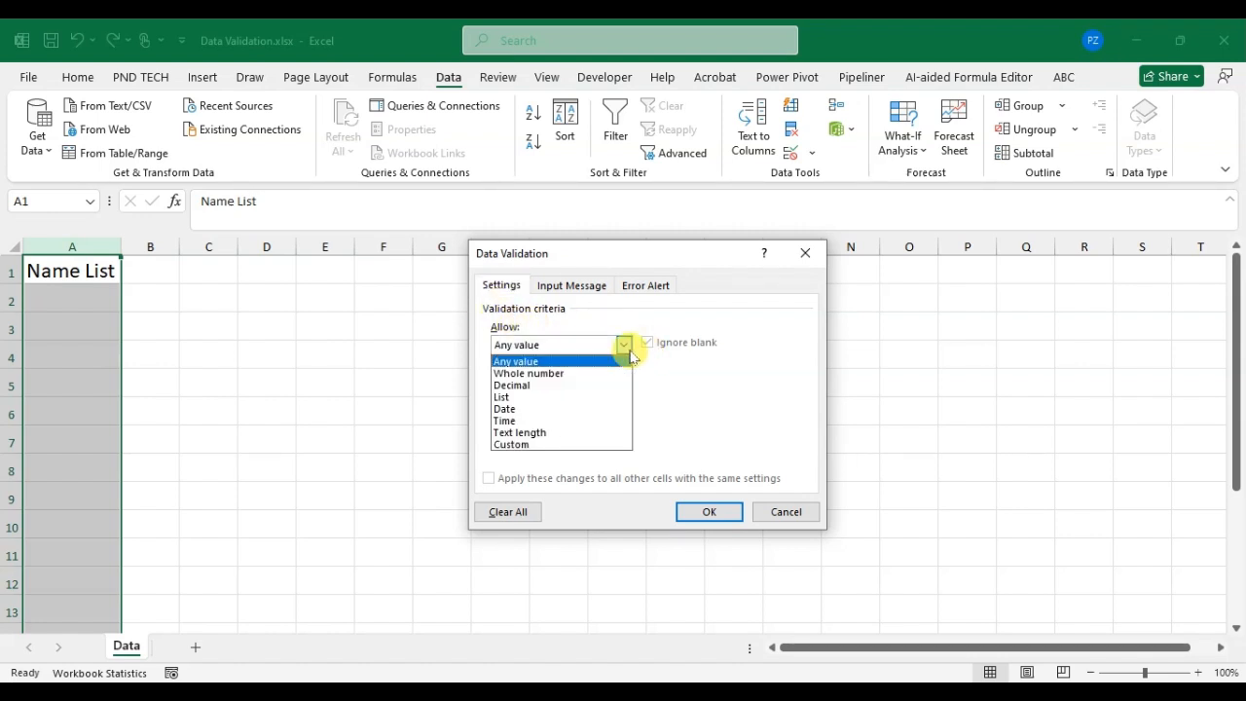
{"action": "left_click", "coordinate": [594, 445]}
Set the validation formula for column A to =COUNTIF($A:$A,A1)=1 and apply the rule.
{"action": "left_click", "coordinate": [580, 418]}
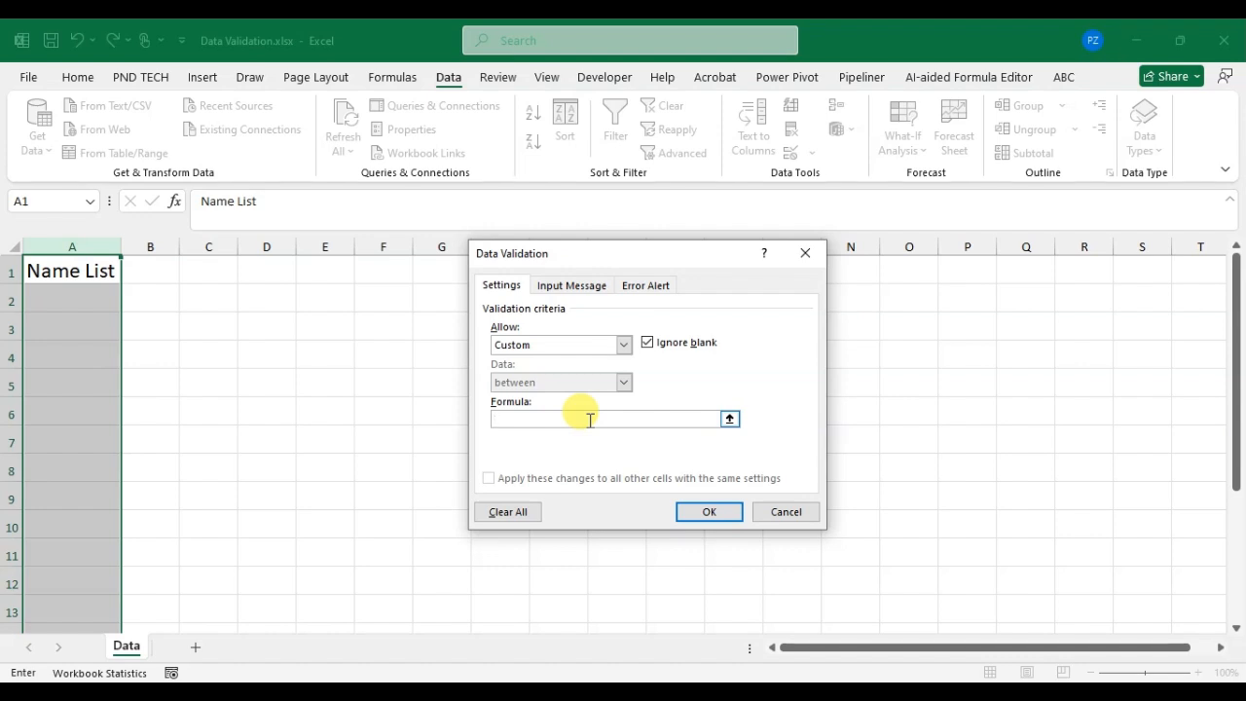
{"action": "key", "text": "Caps_Lock"}
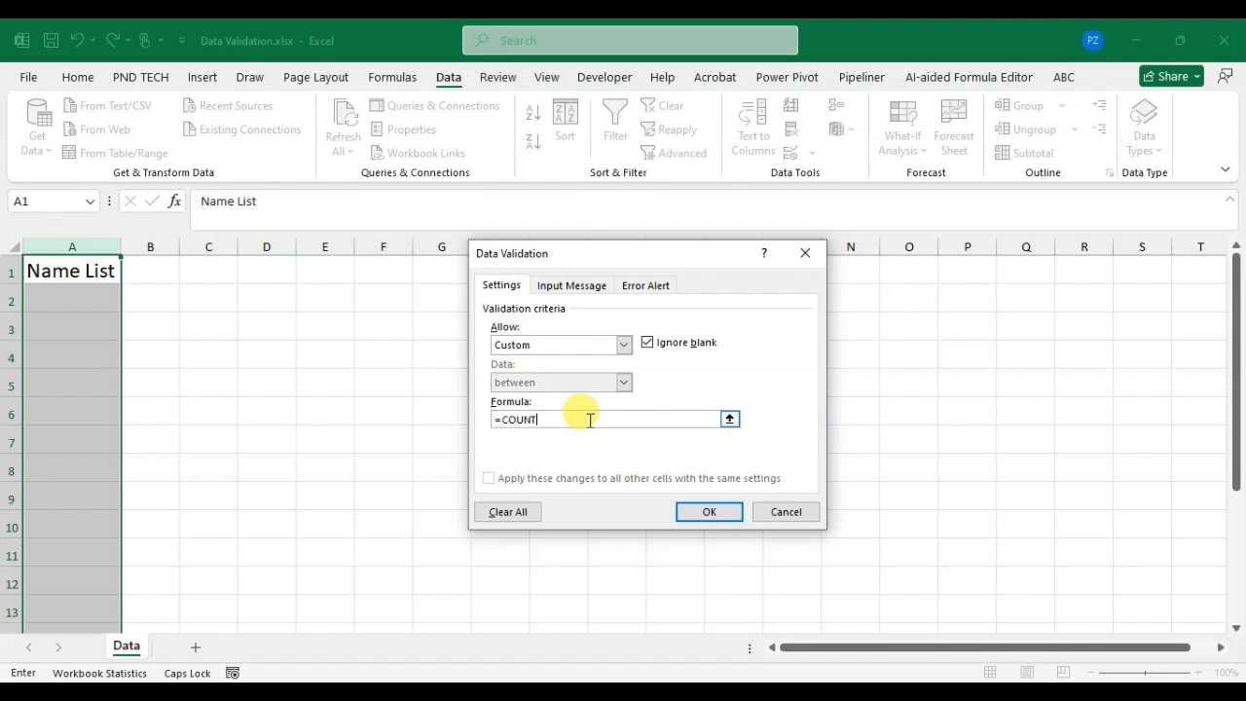
{"action": "type", "text": "F("}
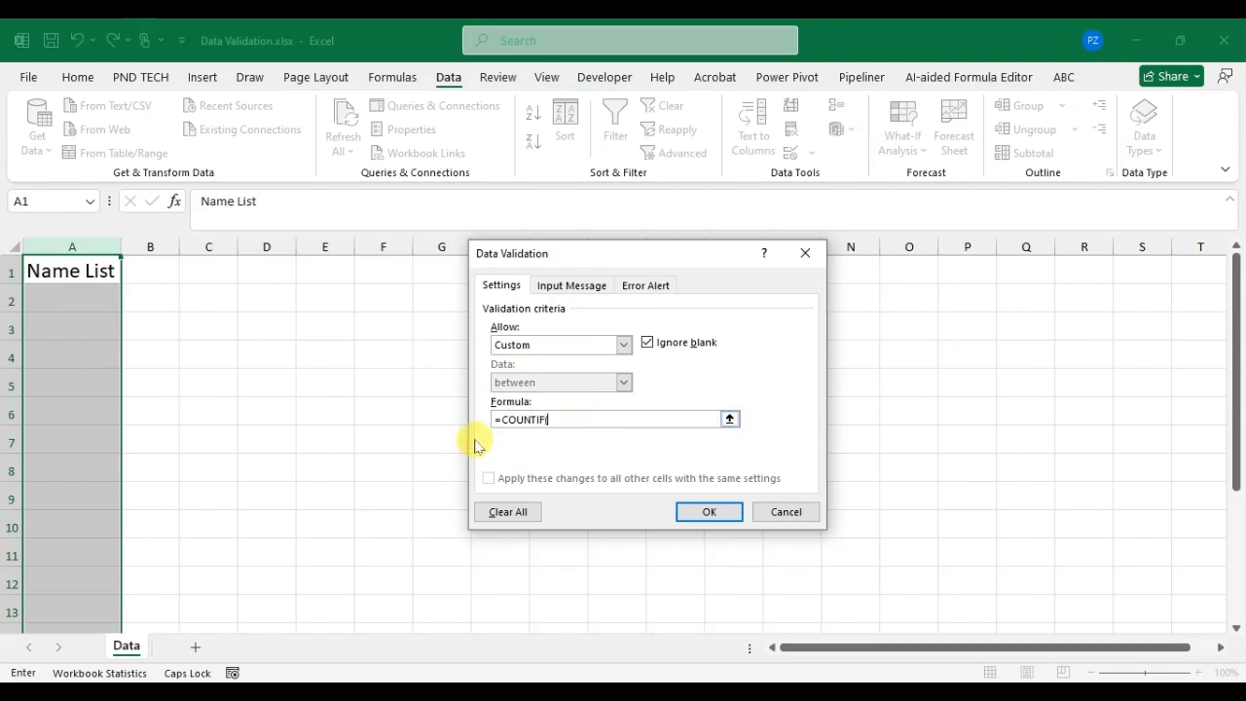
{"action": "left_click", "coordinate": [74, 247]}
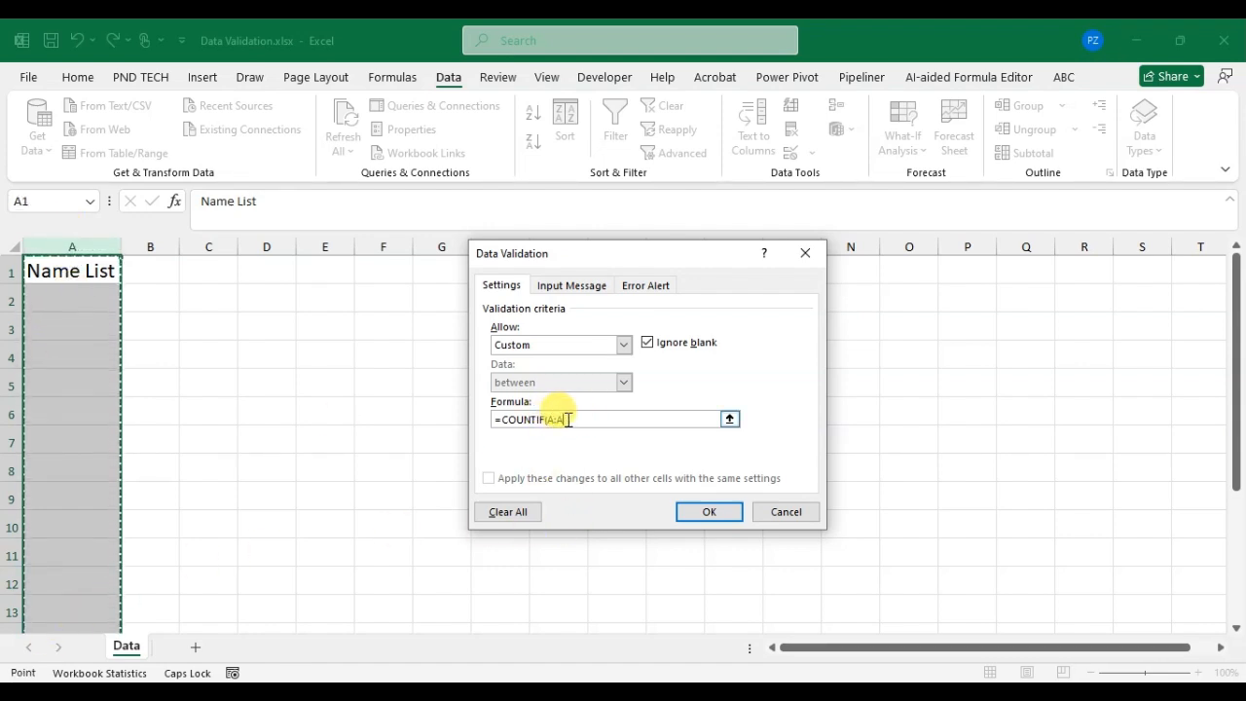
{"action": "key", "text": "F4"}
{"action": "type", "text": ","}
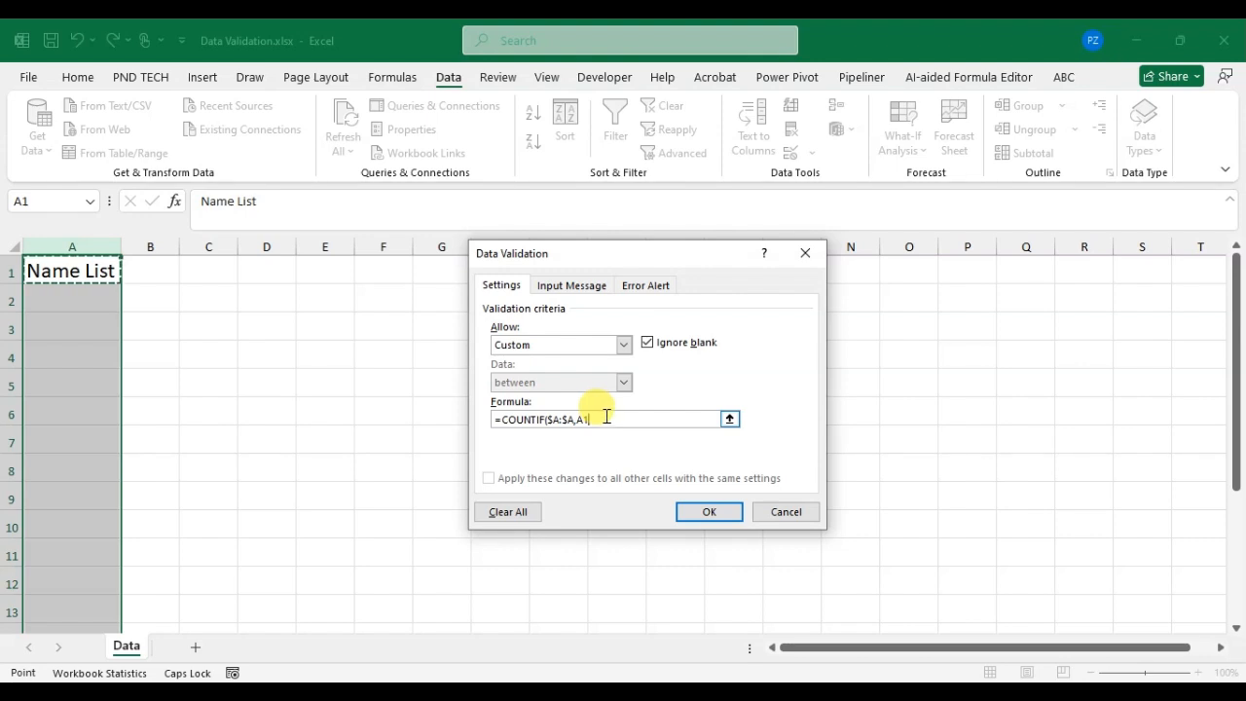
{"action": "type", "text": ")=1"}
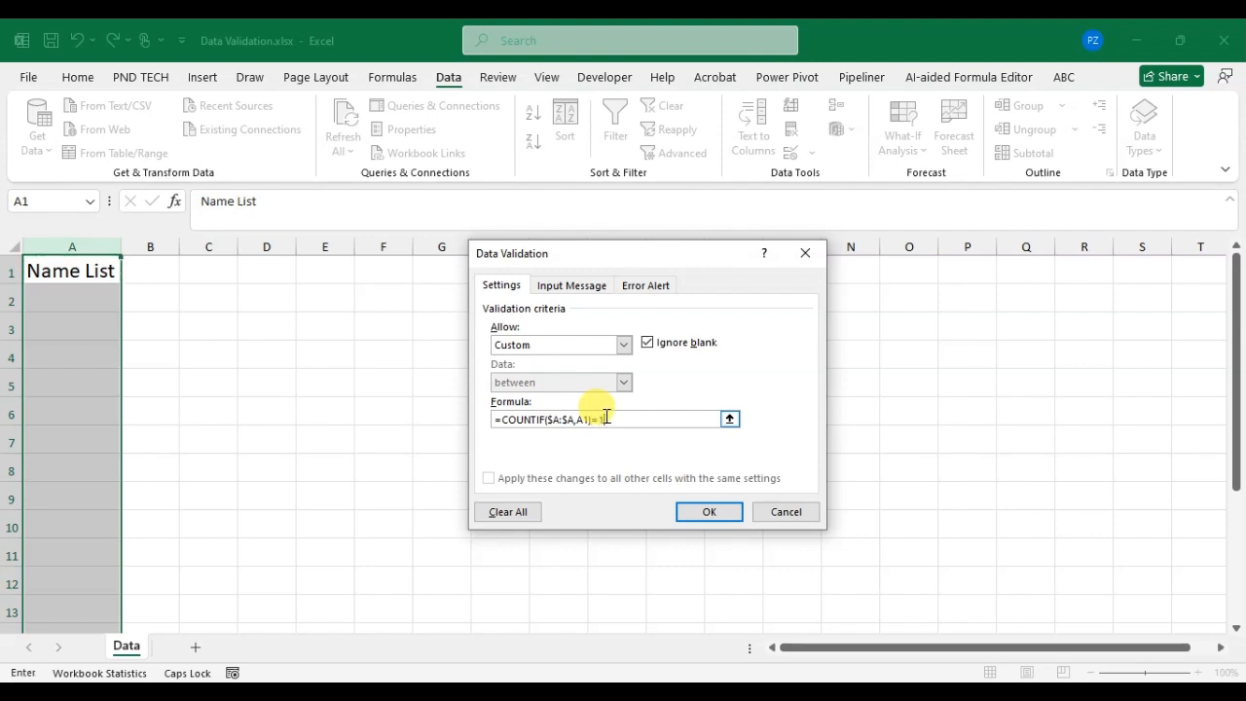
{"action": "left_click", "coordinate": [709, 514]}
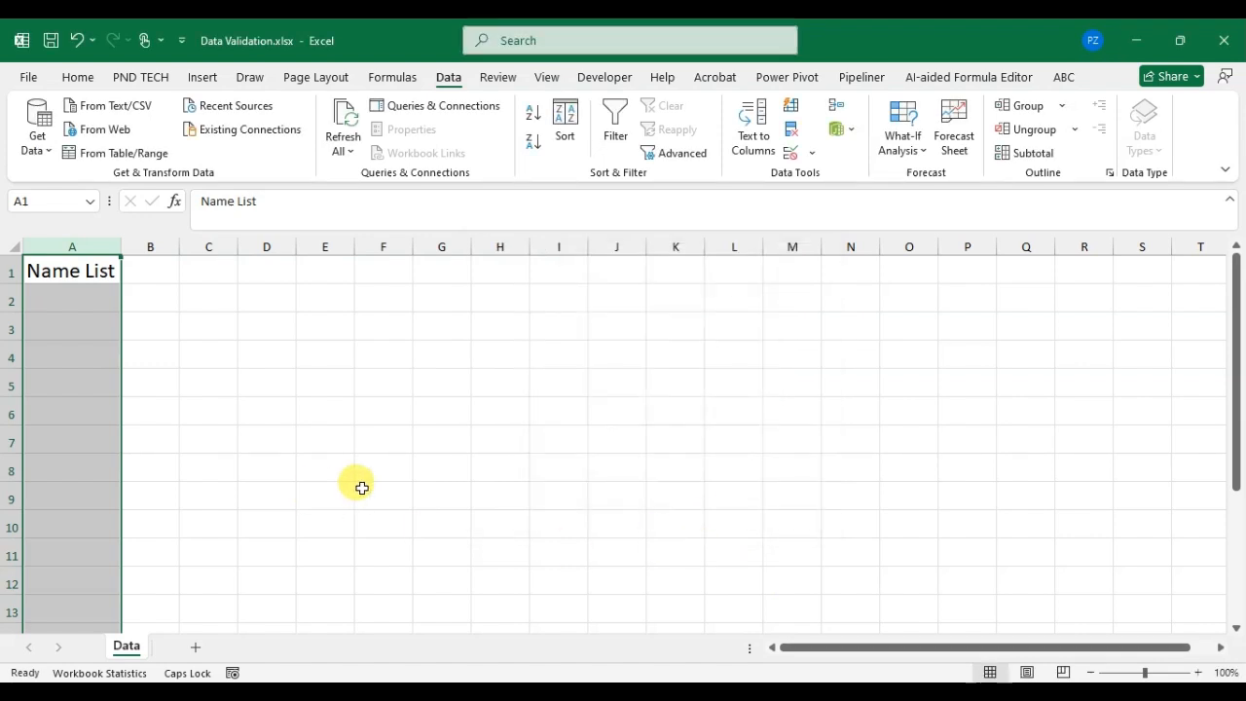
Fill cells A2 to A4 under the Name List heading with three different first names.
{"action": "left_click", "coordinate": [101, 298]}
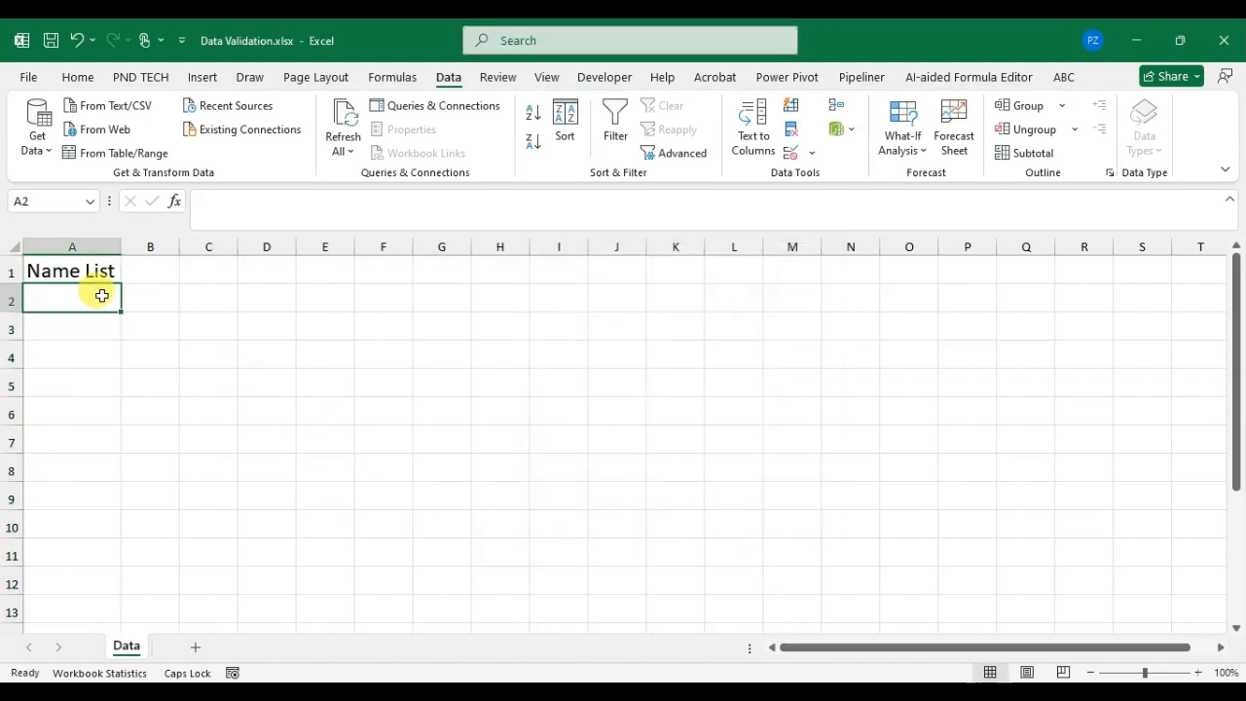
{"action": "key", "text": "Caps_Lock"}
{"action": "type", "text": "Priya"}
{"action": "key", "text": "Return"}
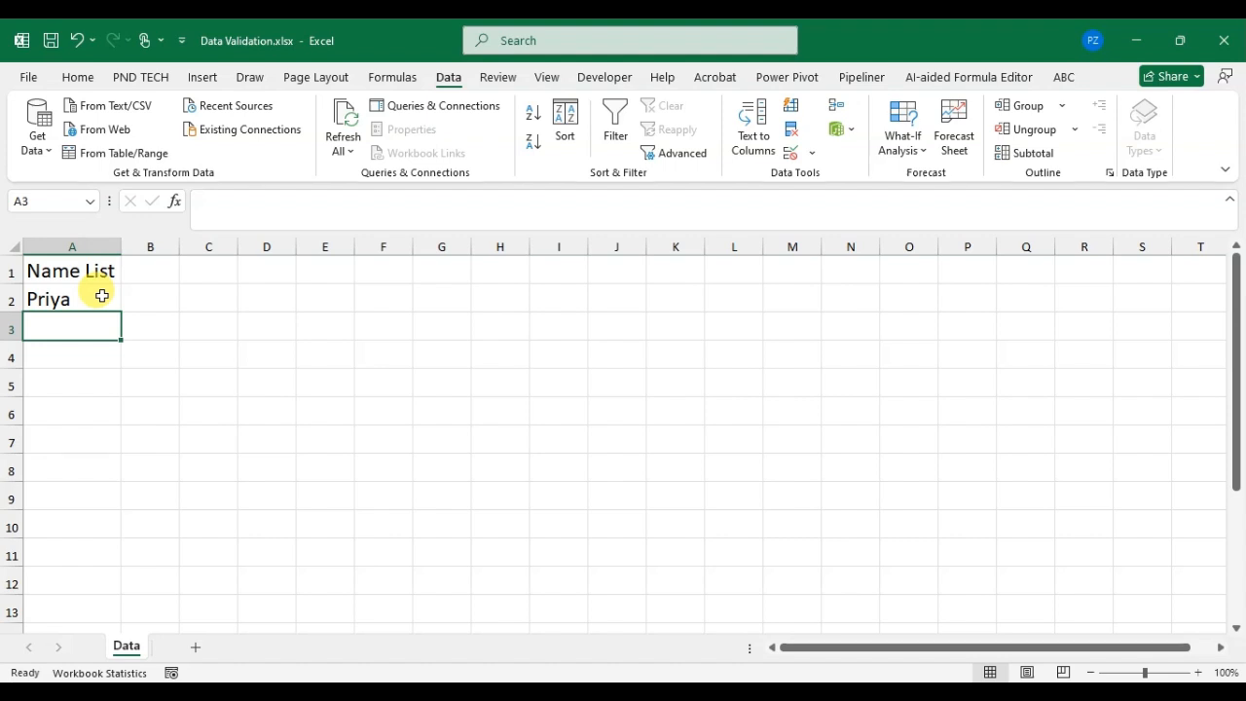
{"action": "type", "text": "Komal"}
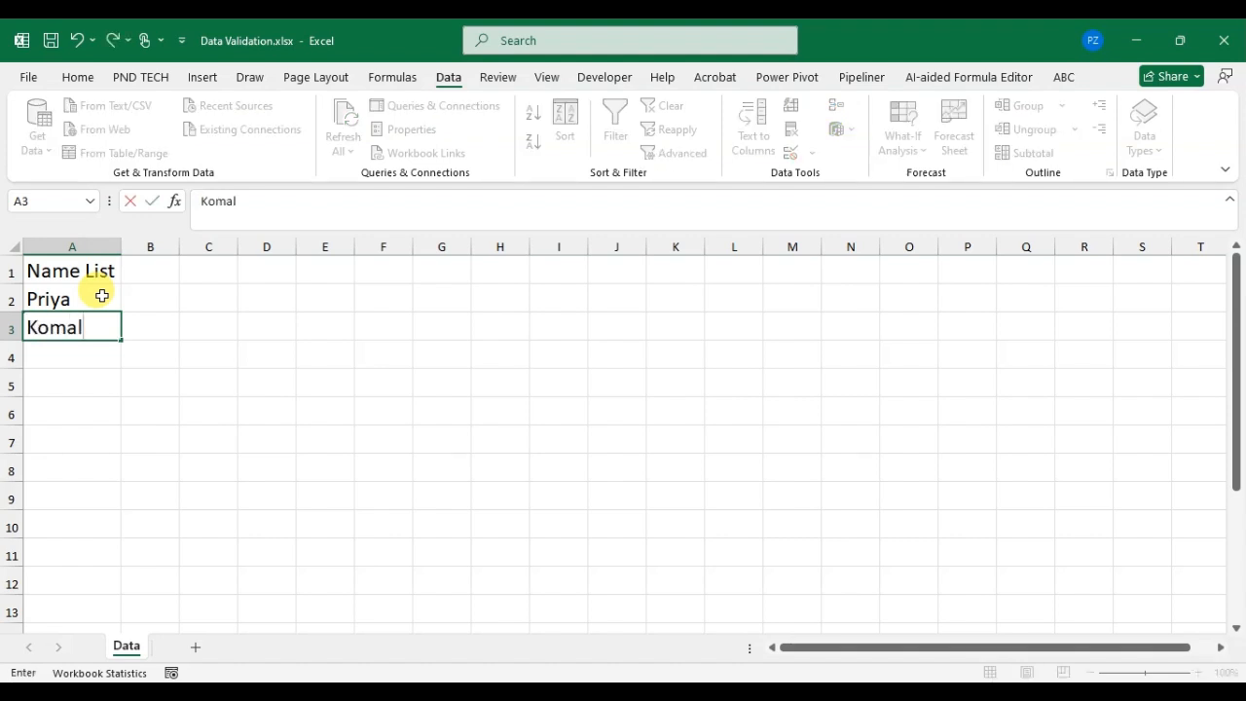
{"action": "key", "text": "Return"}
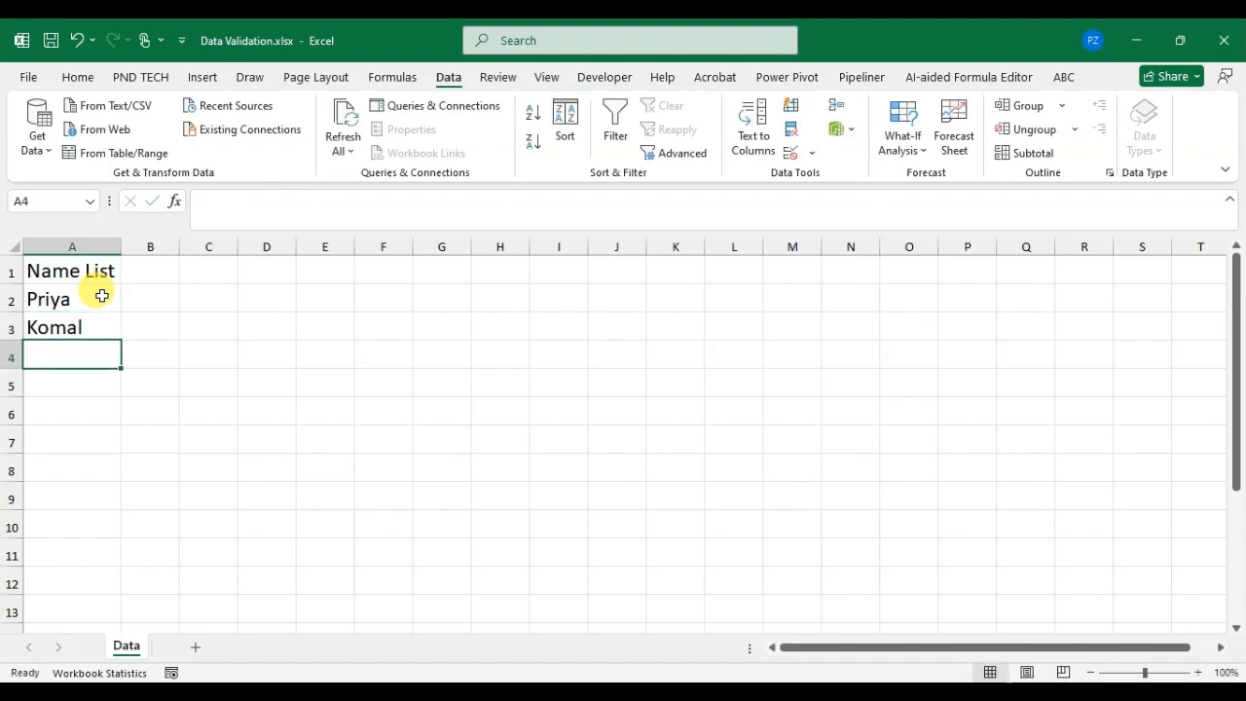
{"action": "type", "text": "Hita"}
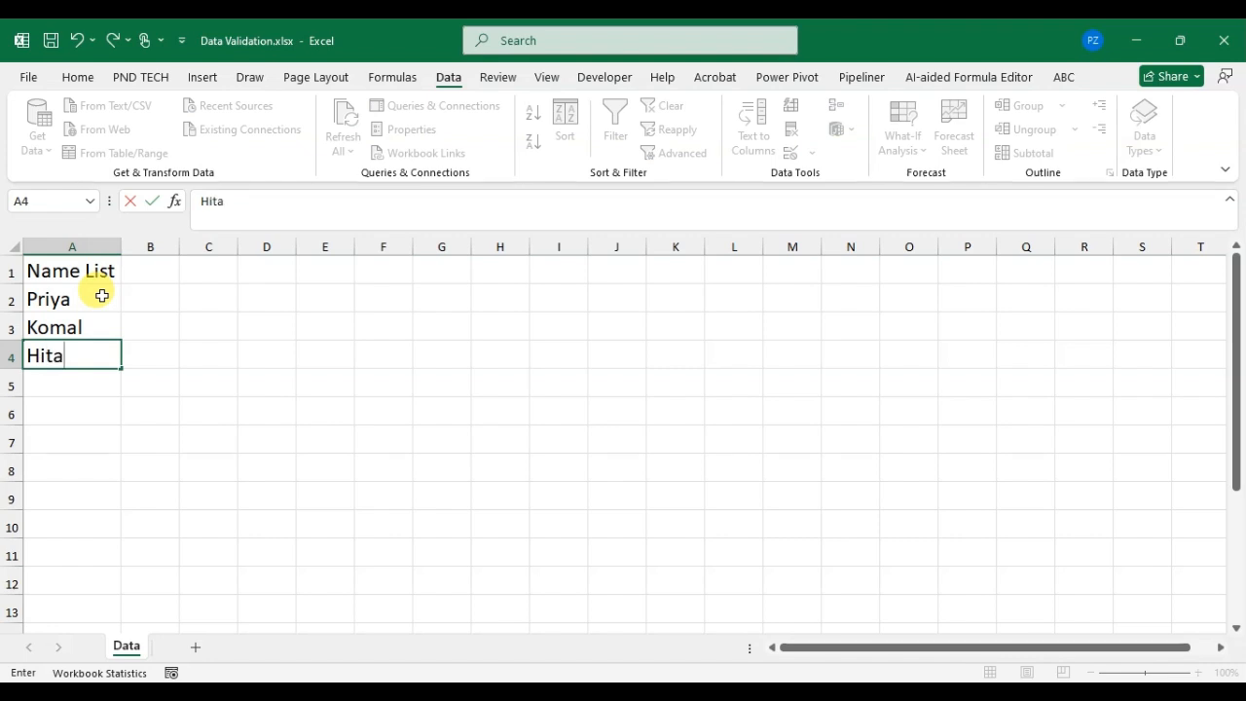
{"action": "key", "text": "Return"}
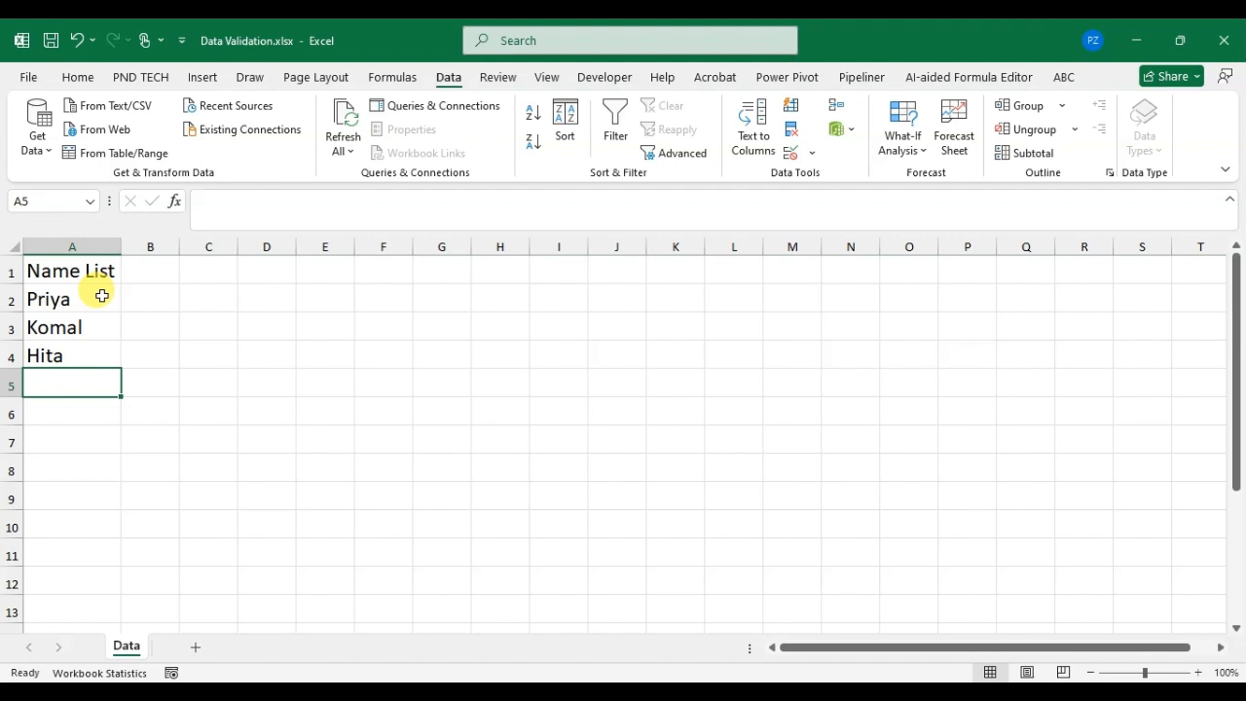
Try to enter the first name from A2 again in cell A5, and cancel the entry.
{"action": "type", "text": "Priya"}
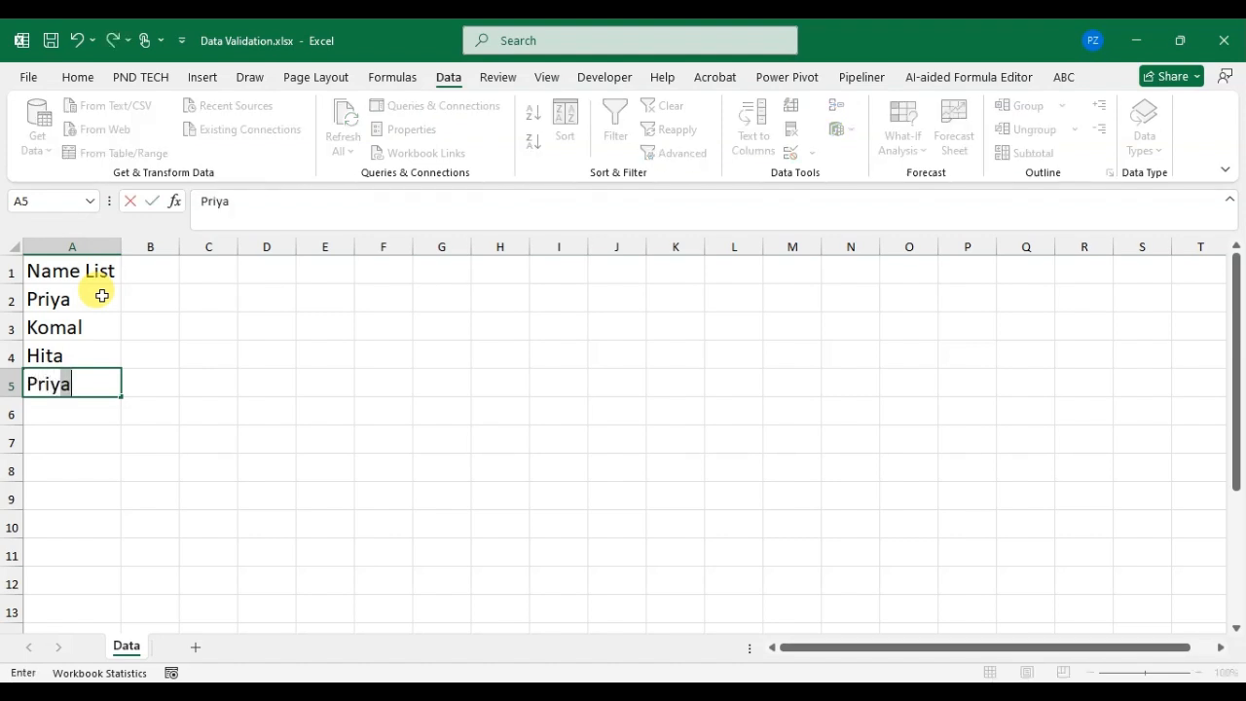
{"action": "key", "text": "Return"}
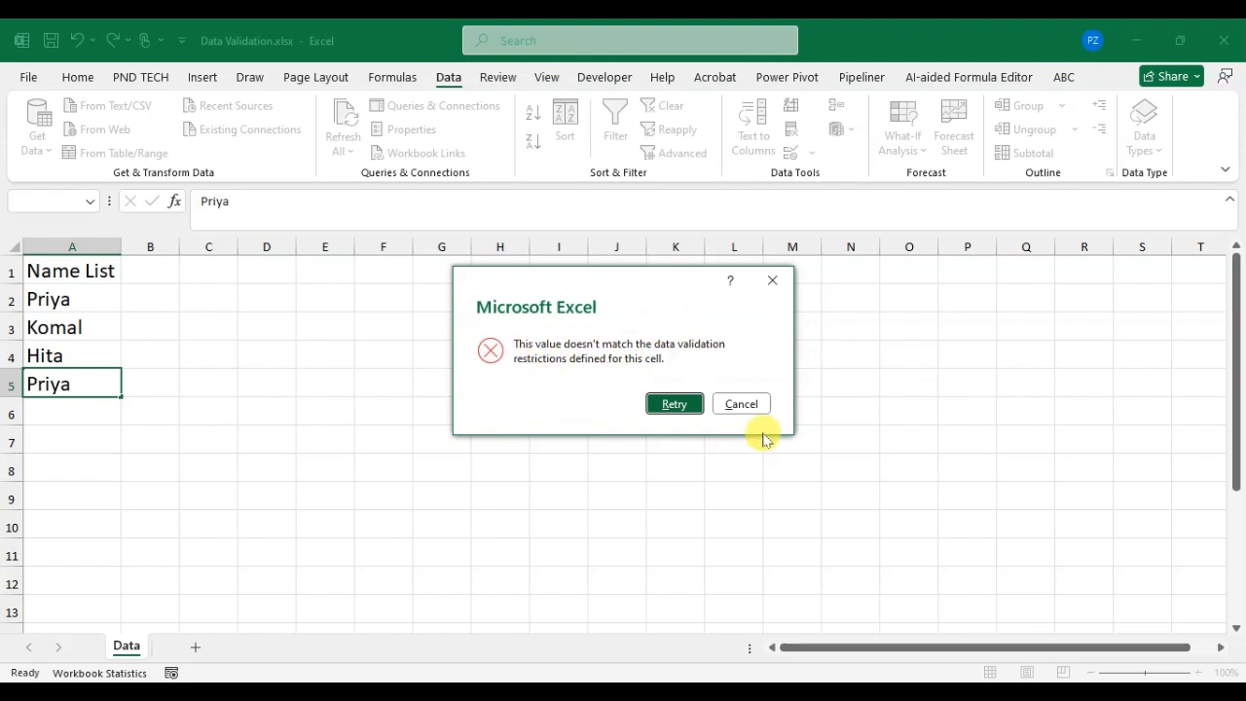
{"action": "left_click", "coordinate": [755, 405]}
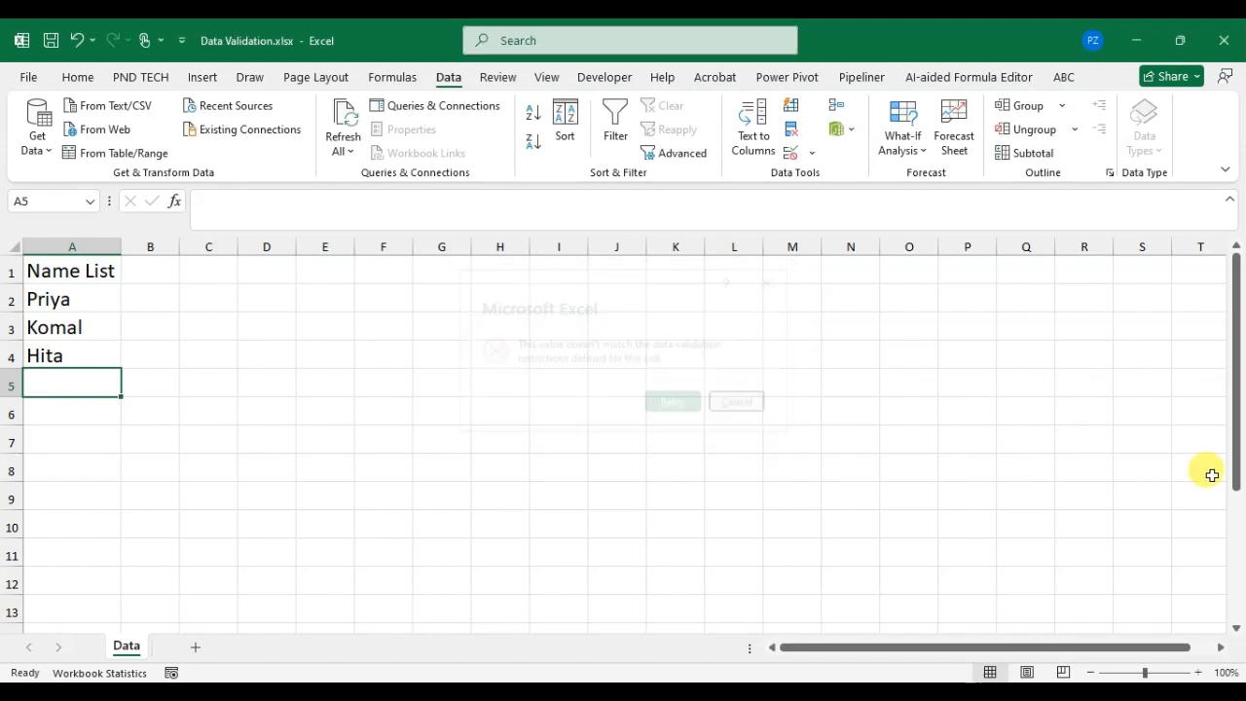
Give column A's validation rule an error alert titled "Error" with the message "Duplicate Entry".
{"action": "left_click", "coordinate": [70, 245]}
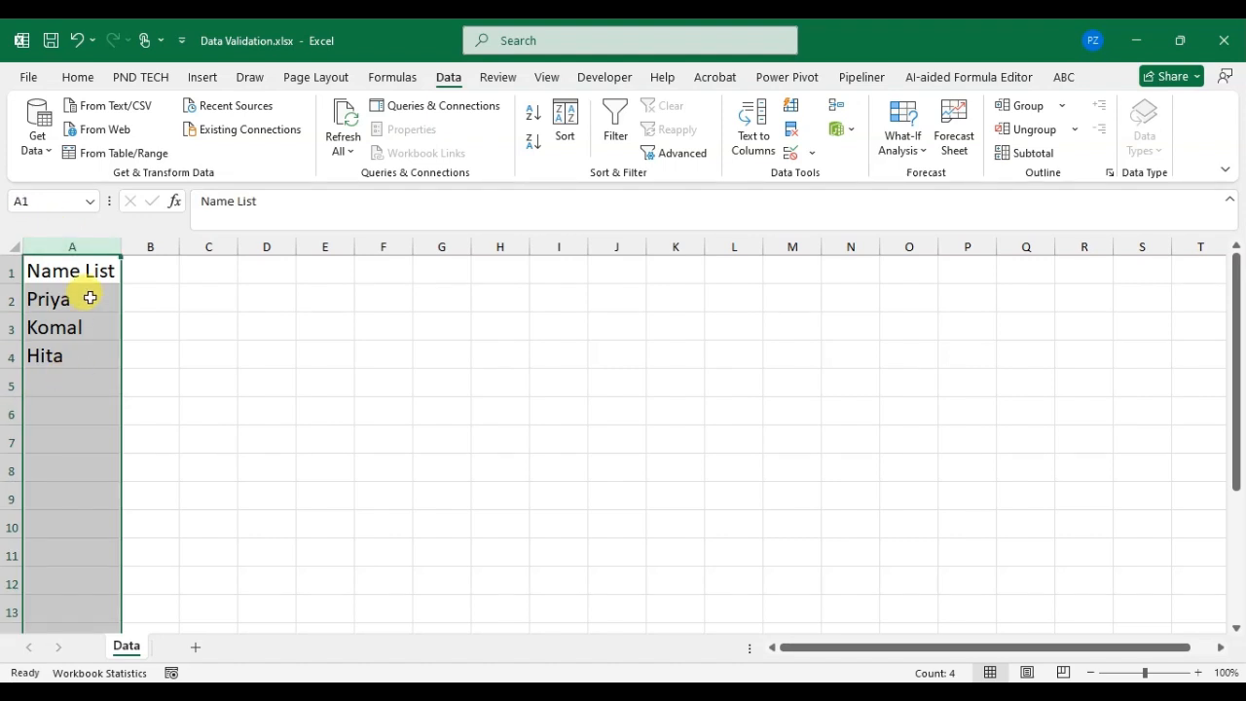
{"action": "left_click", "coordinate": [789, 158]}
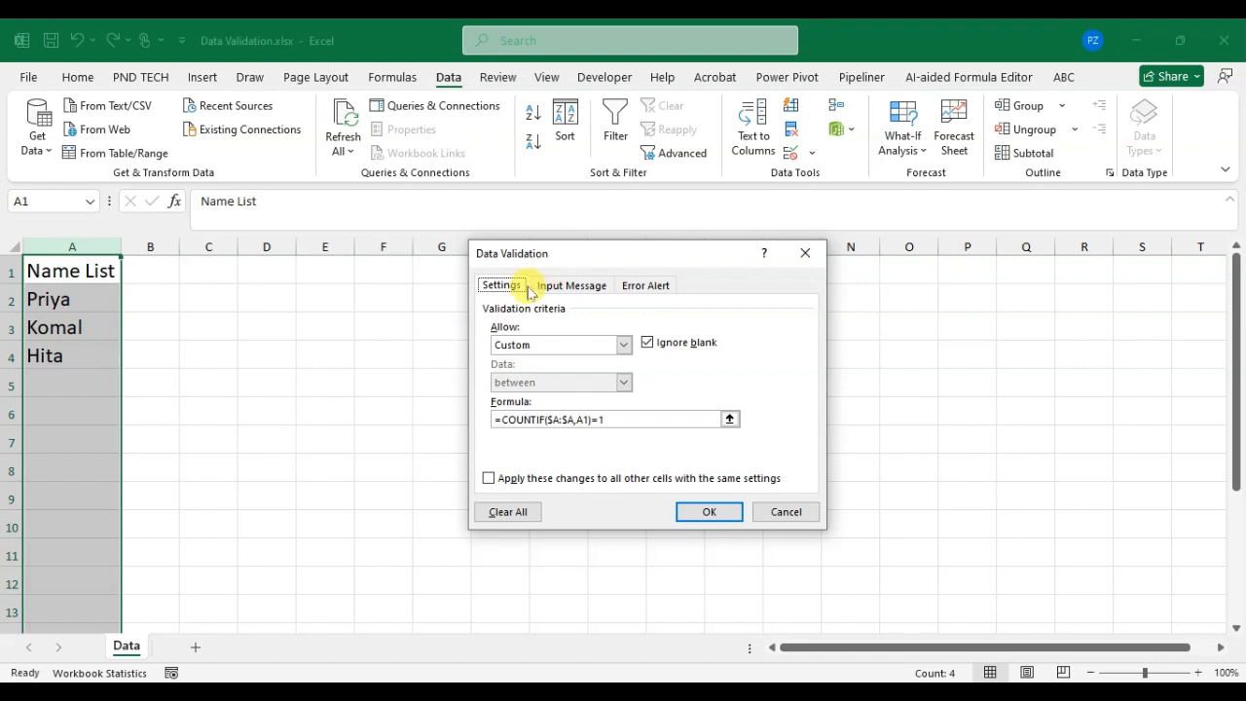
{"action": "left_click", "coordinate": [643, 288]}
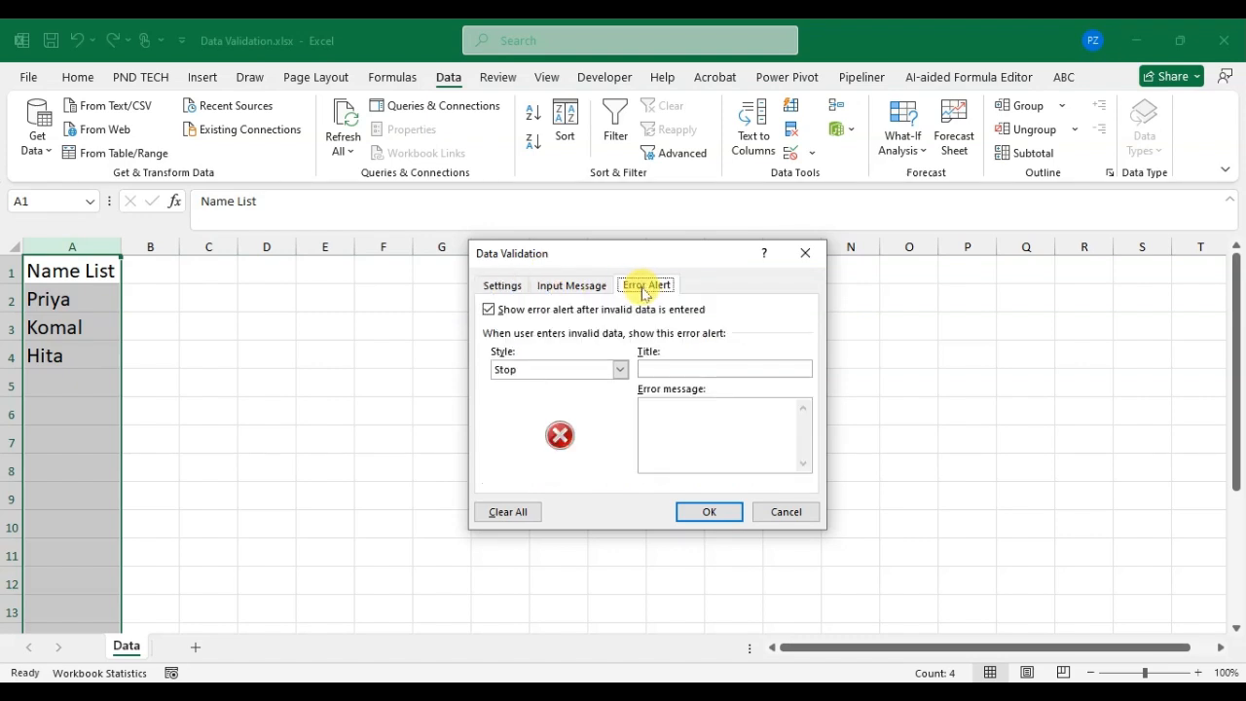
{"action": "left_click", "coordinate": [689, 372]}
{"action": "type", "text": "Error"}
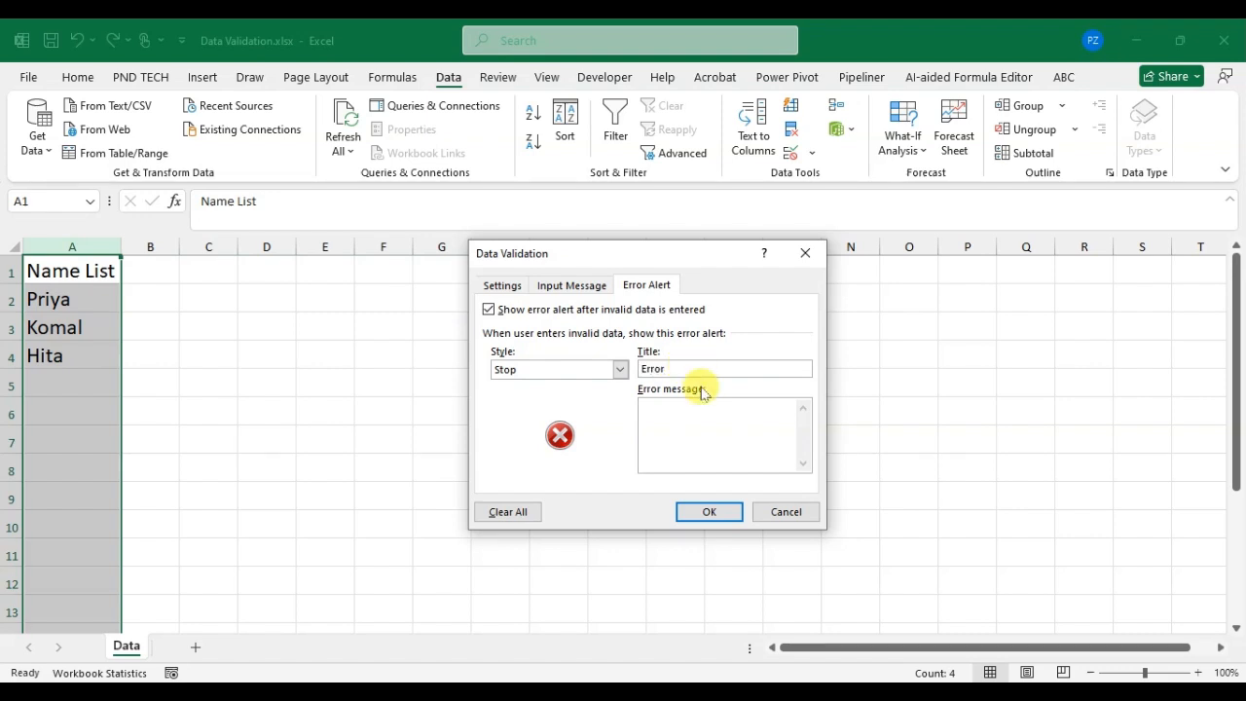
{"action": "left_click", "coordinate": [690, 425]}
{"action": "type", "text": "Du"}
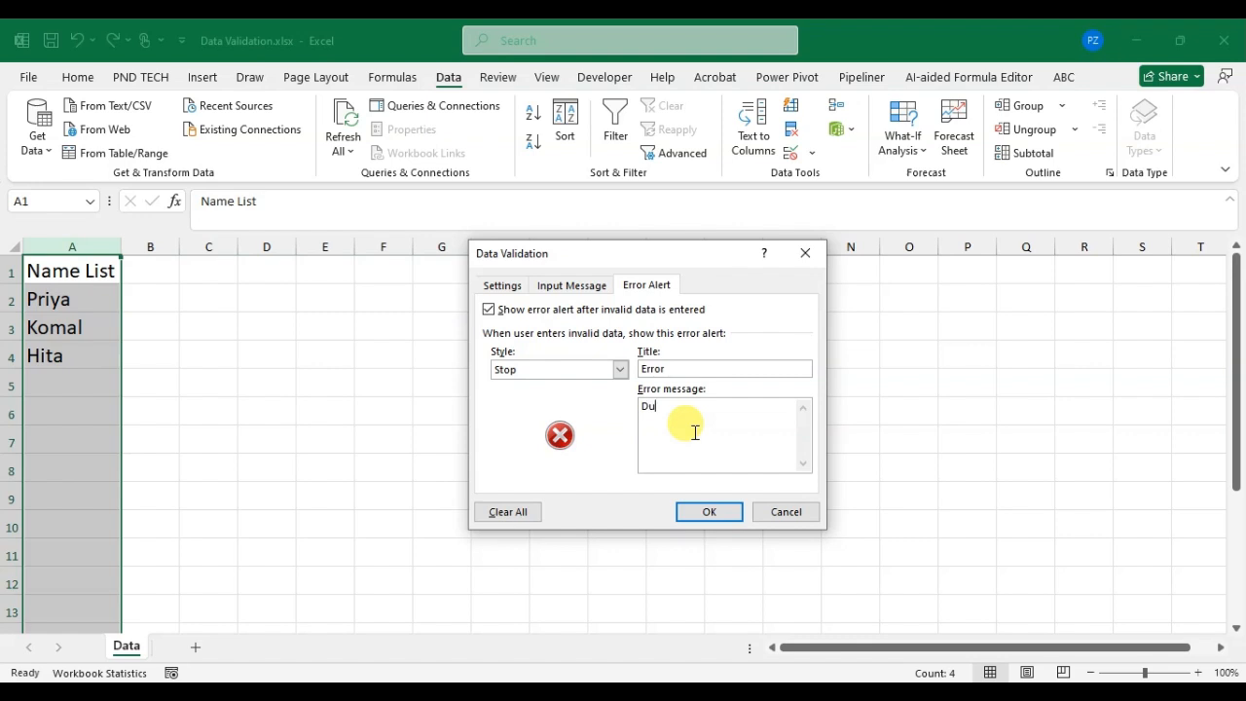
{"action": "type", "text": "plicate "}
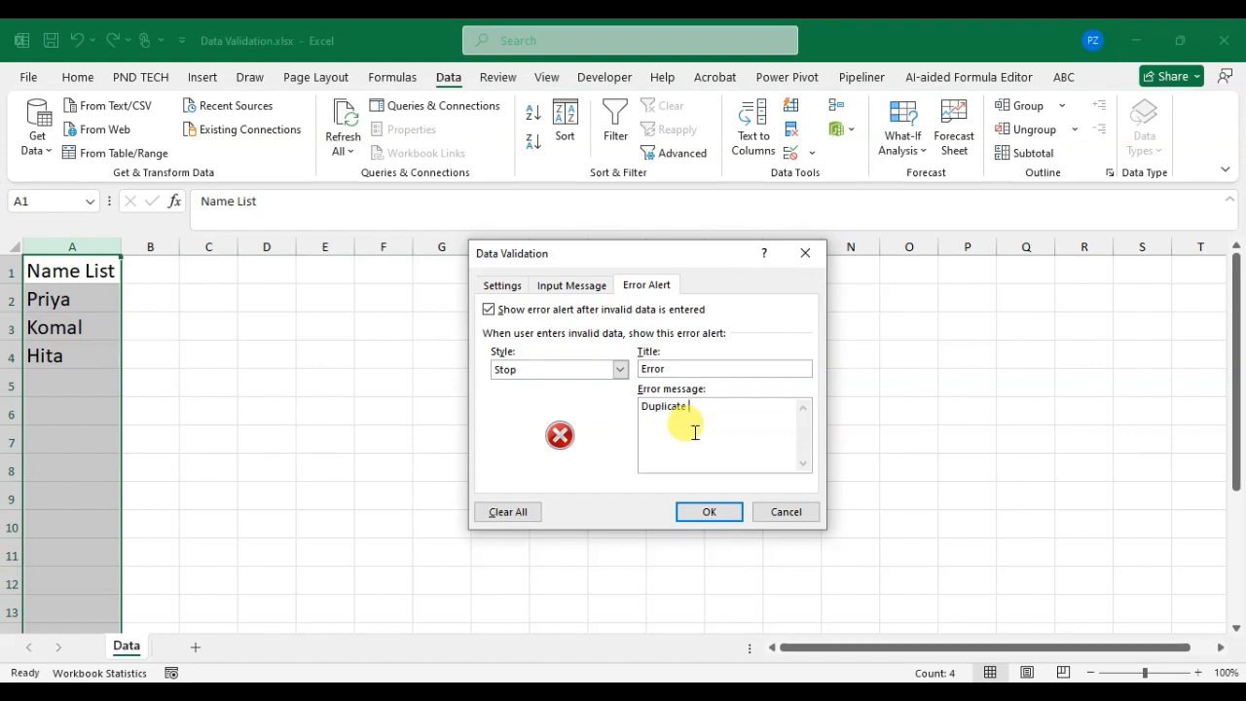
{"action": "type", "text": "Entry"}
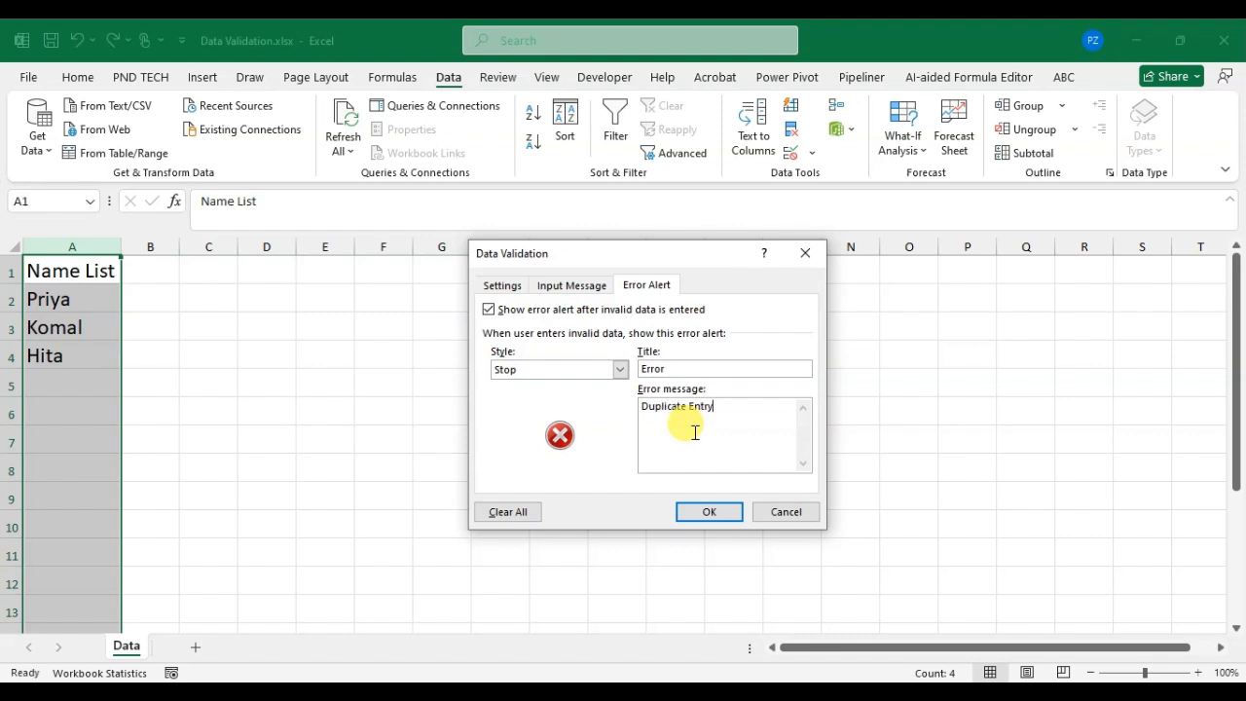
{"action": "left_click", "coordinate": [719, 513]}
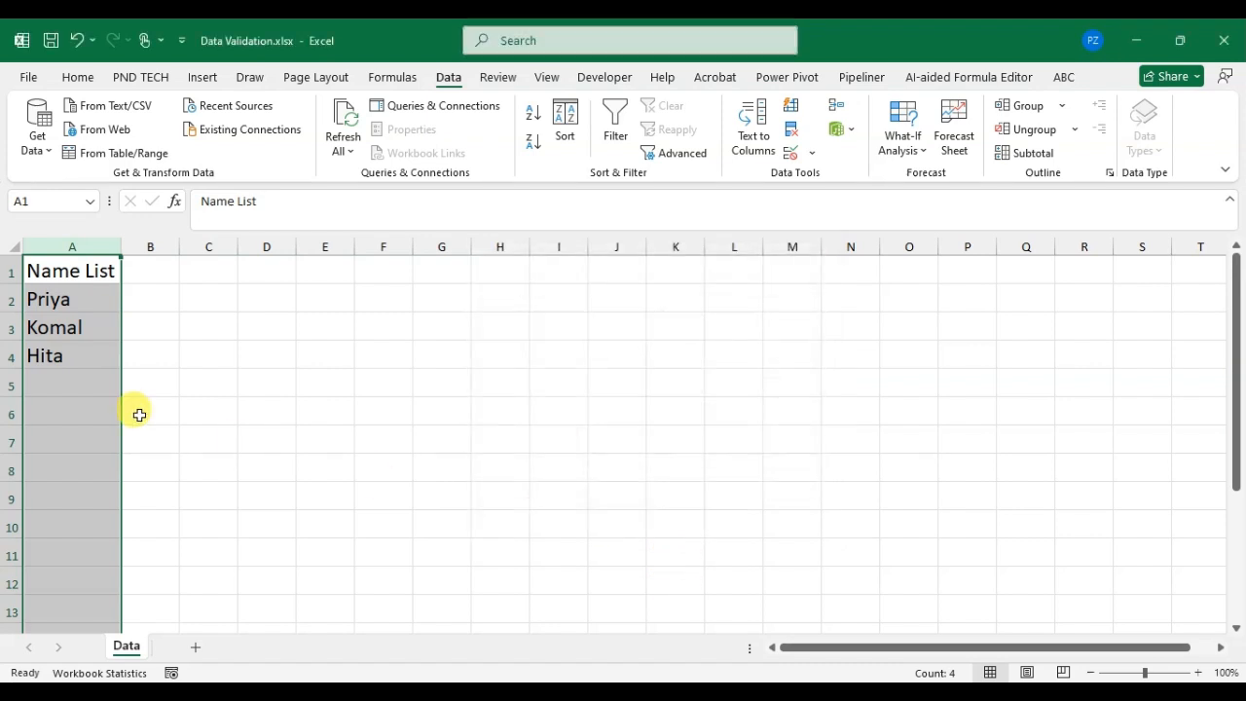
Test the custom error alert by entering the name from A2 in cell A5.
{"action": "left_click", "coordinate": [51, 376]}
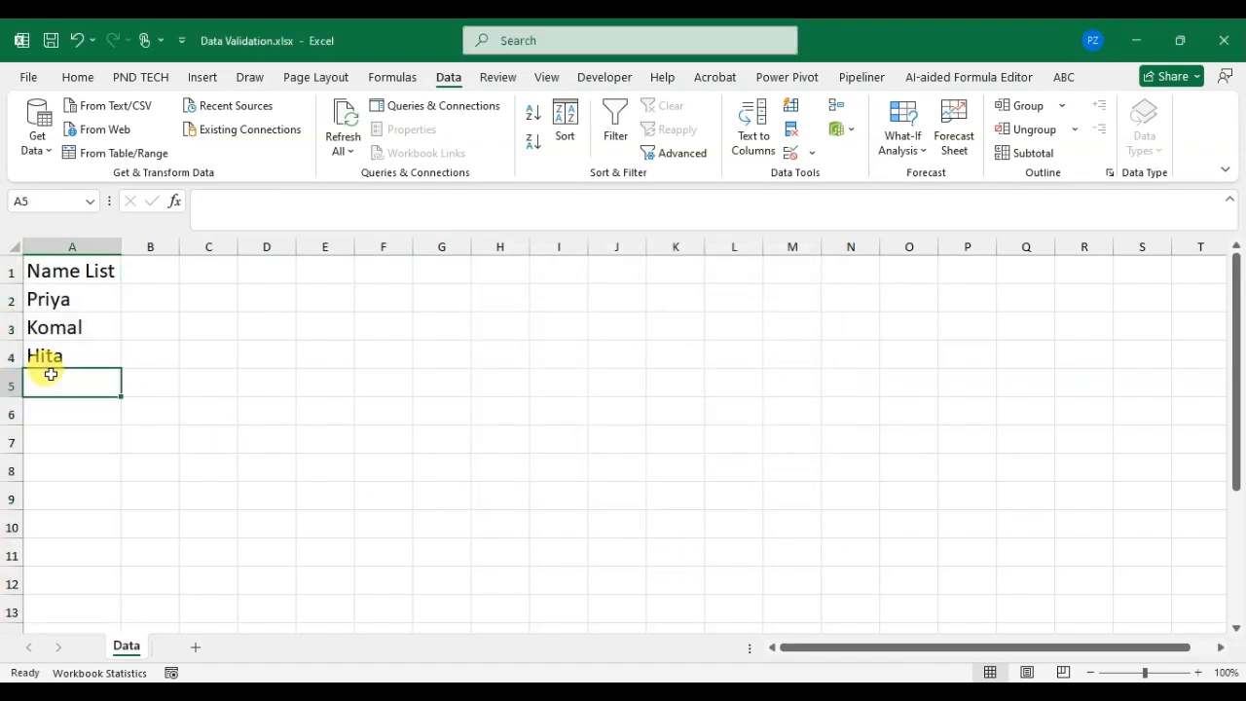
{"action": "type", "text": "Pt"}
{"action": "type", "text": "riya"}
{"action": "key", "text": "Return"}
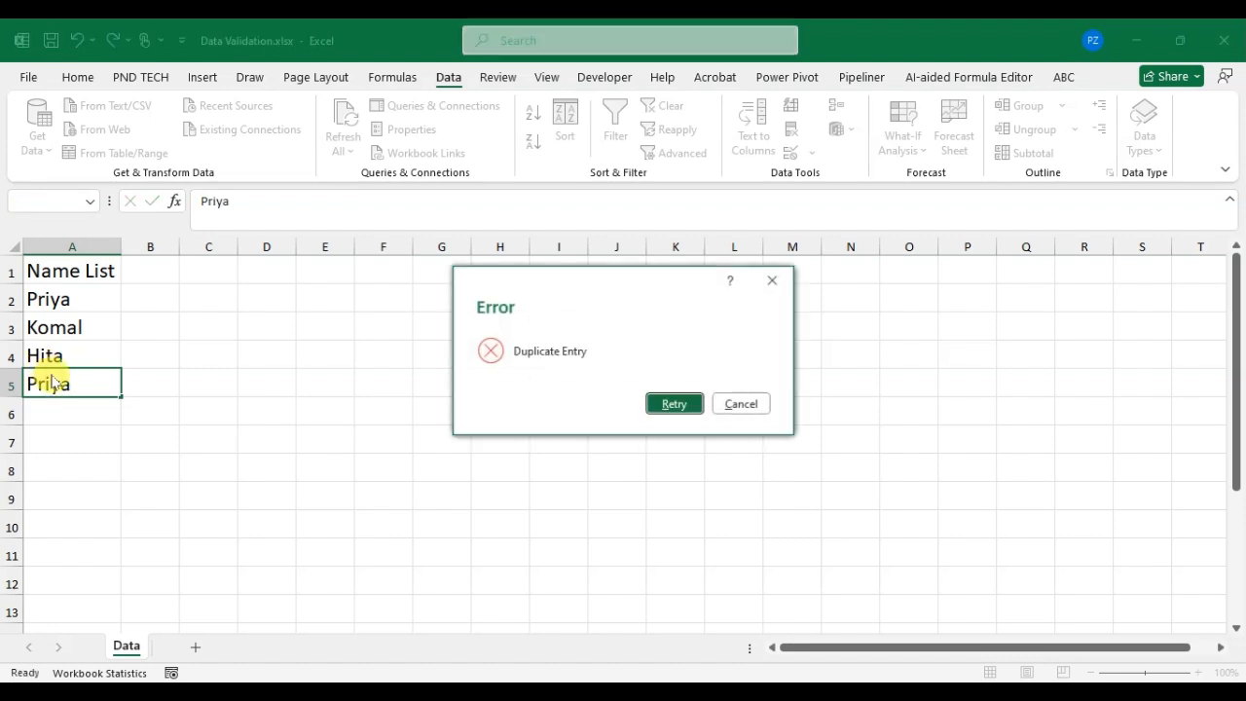